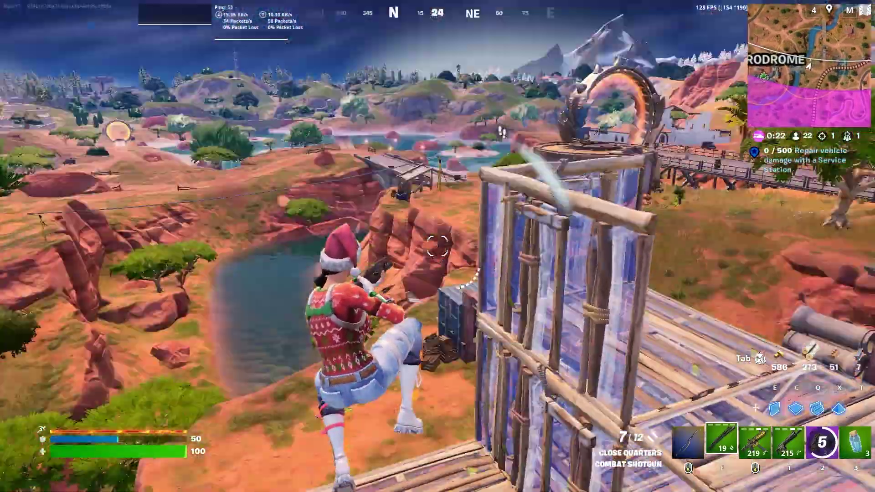
Step: Switch to the Nitro Fists, then fire a shotgun shot from the ramp
key(2)
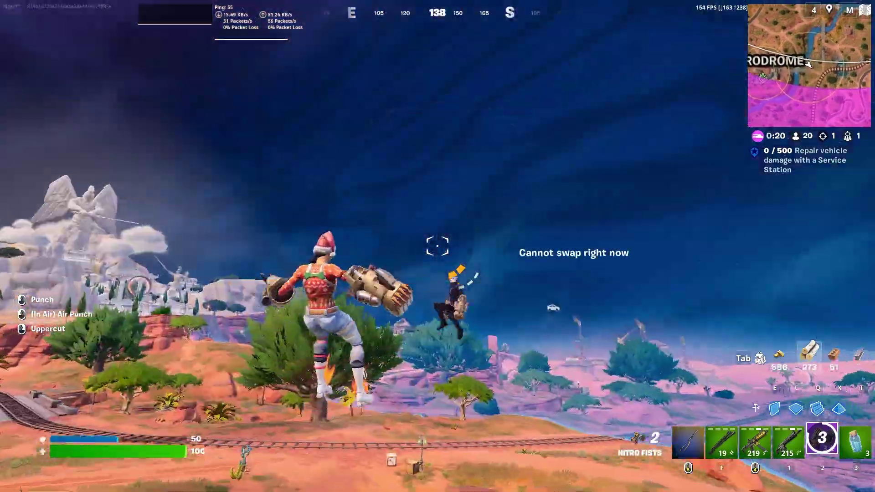
key(f)
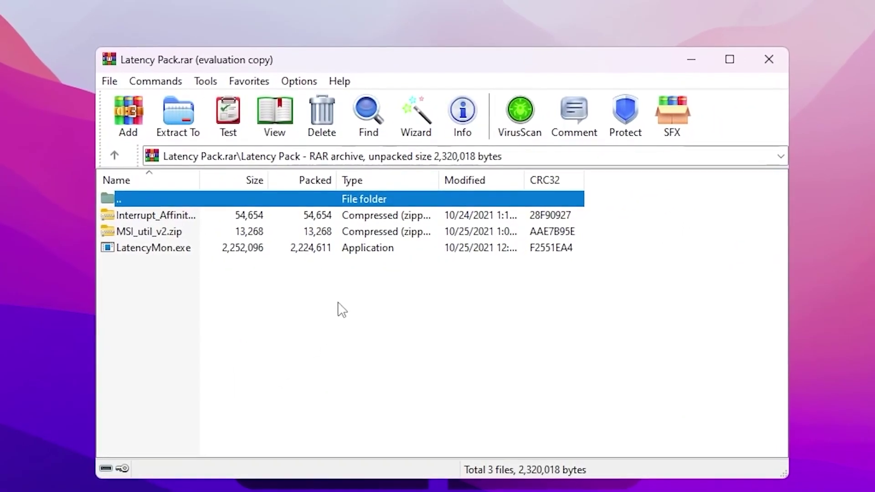
Step: Copy Interrupt_Affinity, LatencyMon and MSI_util_v2.zip from Latency Pack.rar onto the desktop
click(99, 33)
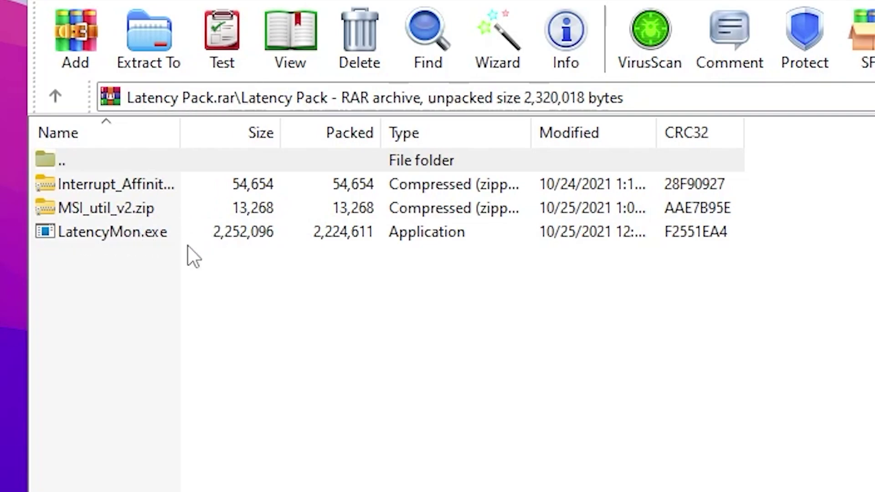
drag(220, 307, 4, 246)
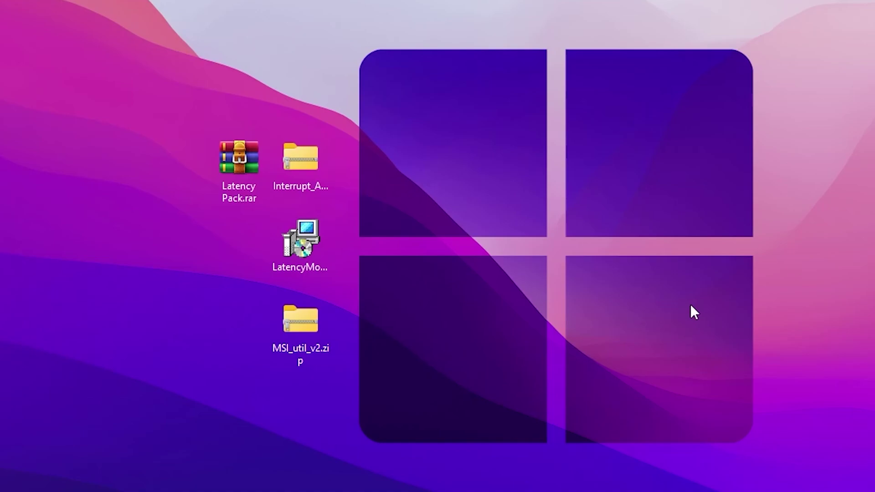
Step: Launch the LatencyMon installer, approve its permission request and accept the license agreement
click(309, 244)
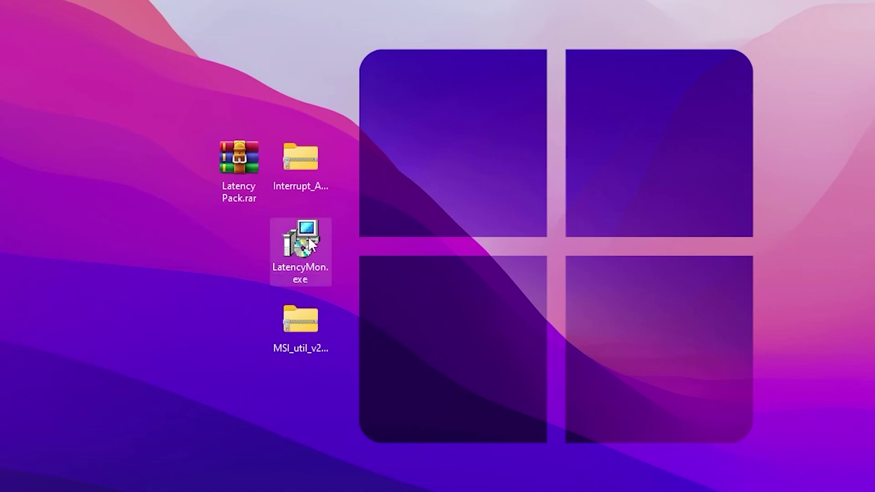
mouse_move(285, 245)
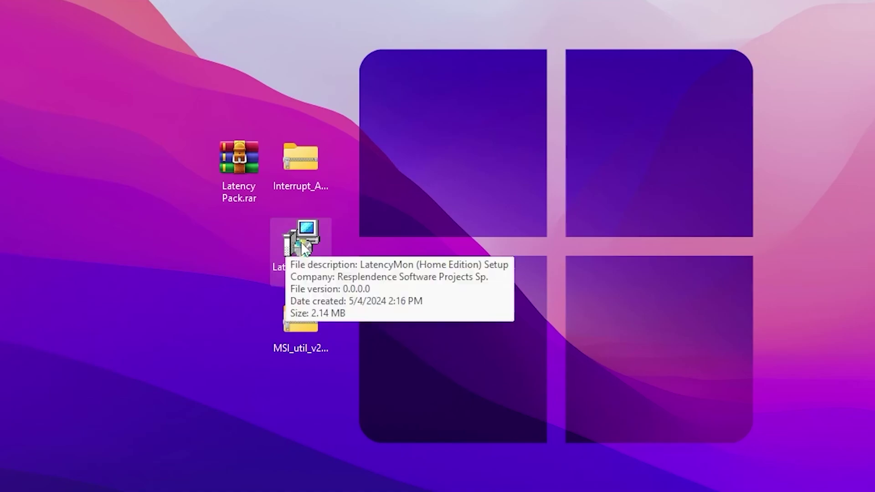
double_click(301, 243)
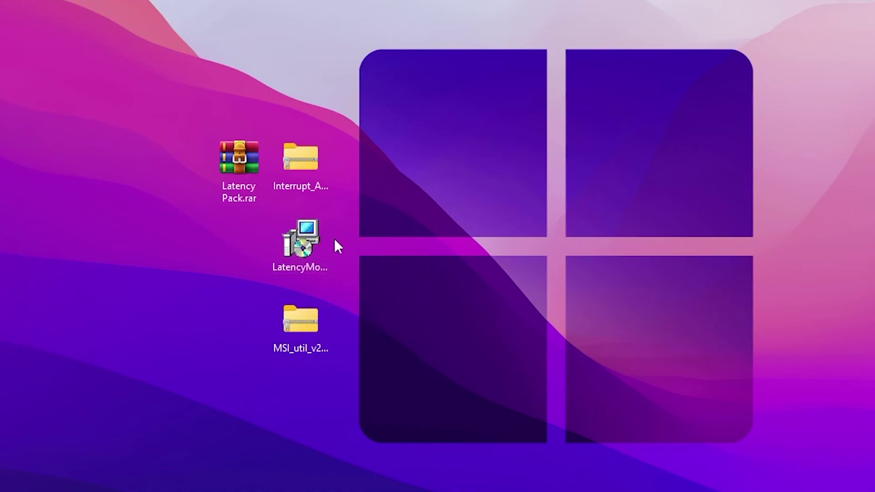
click(487, 367)
click(650, 364)
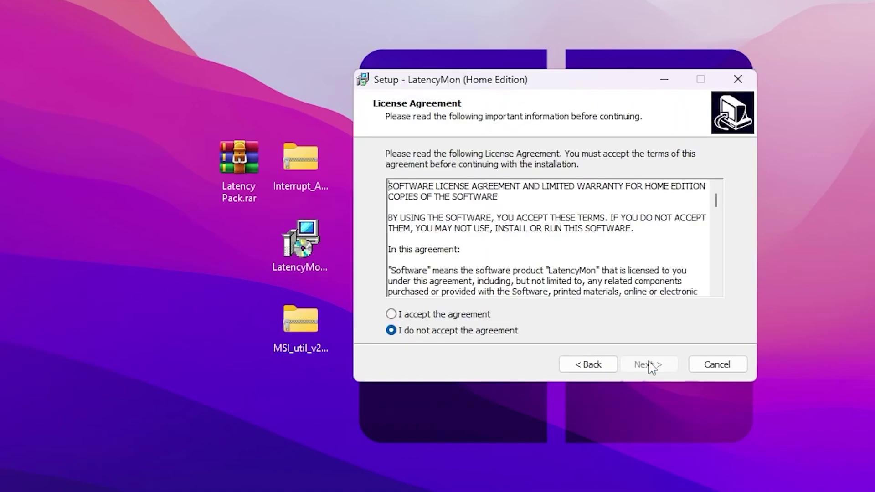
click(405, 315)
Step: Install into C:\Program Files\LatencyMon with a desktop shortcut, then finish and launch LatencyMon
click(647, 365)
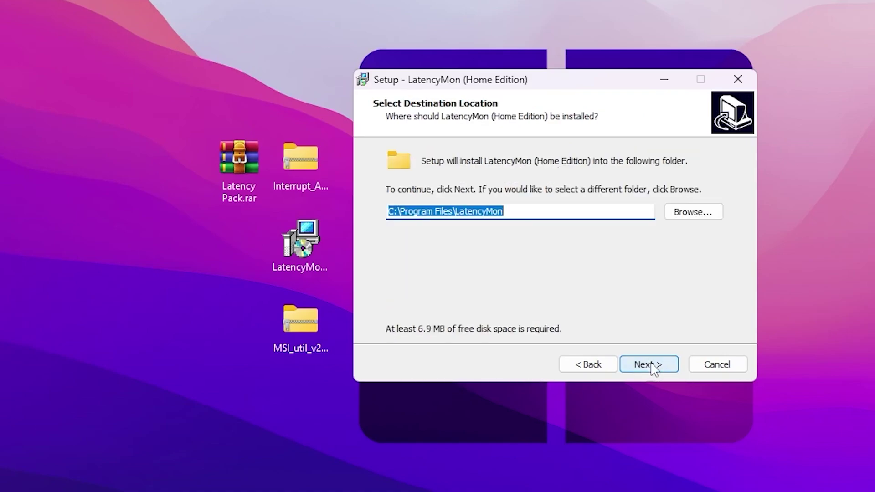
click(653, 367)
click(657, 365)
click(438, 210)
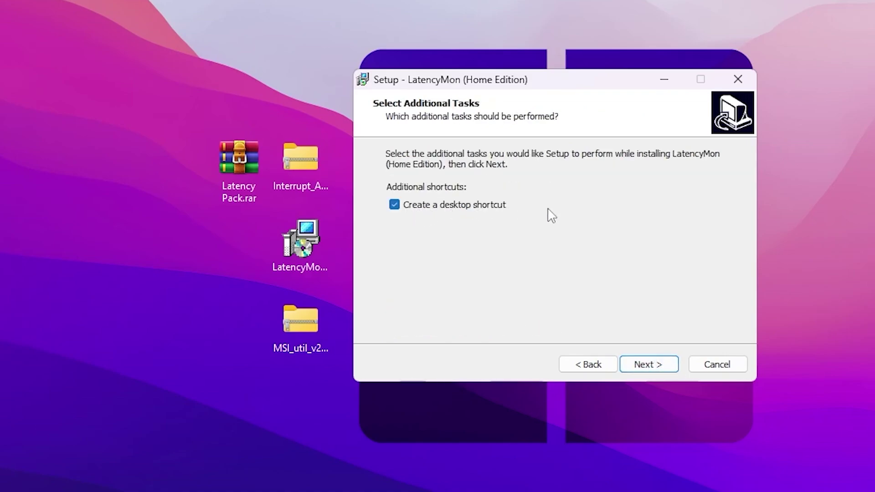
click(644, 363)
click(666, 367)
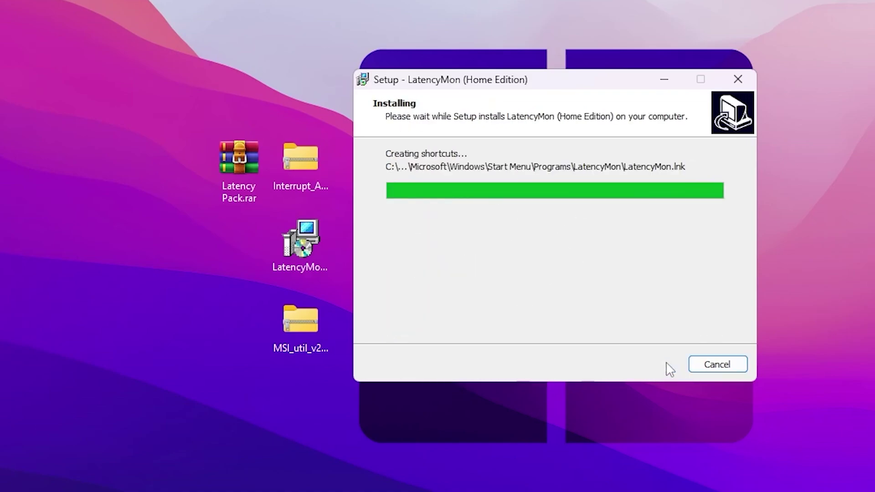
click(638, 371)
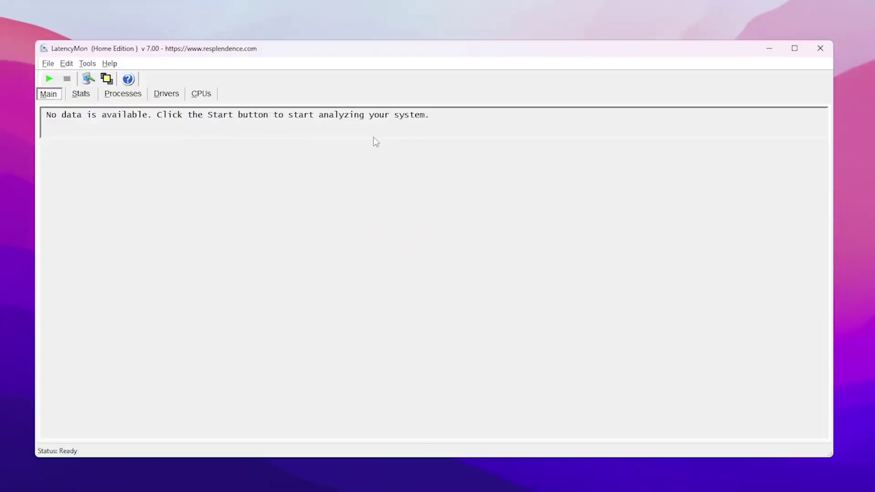
Step: Run a latency analysis, review the CPUs, Drivers and Stats results (458.50 µs peak), then minimize LatencyMon
click(48, 81)
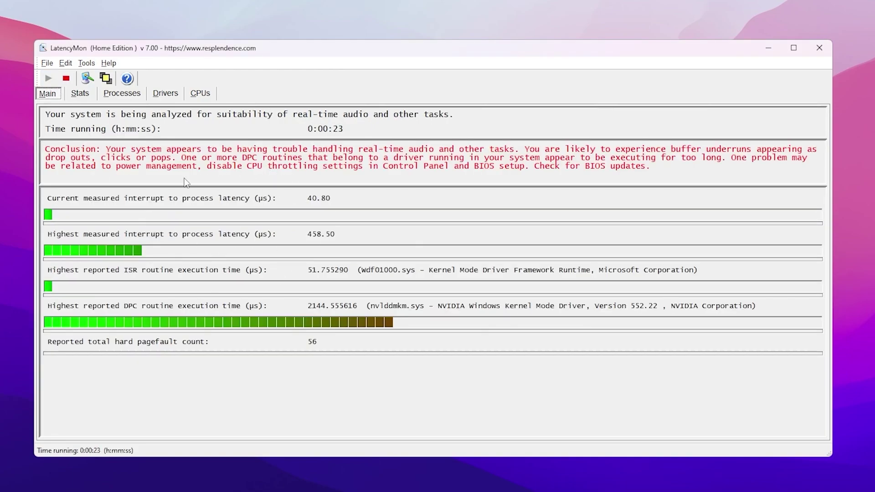
click(201, 93)
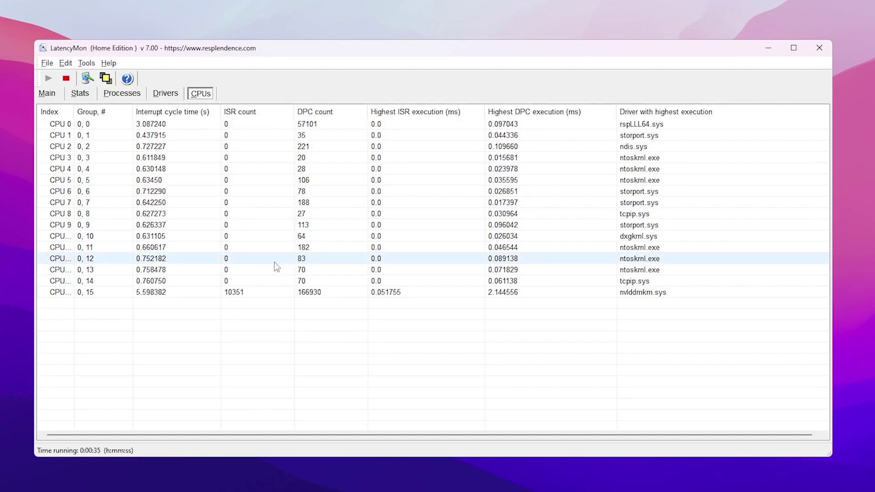
click(158, 93)
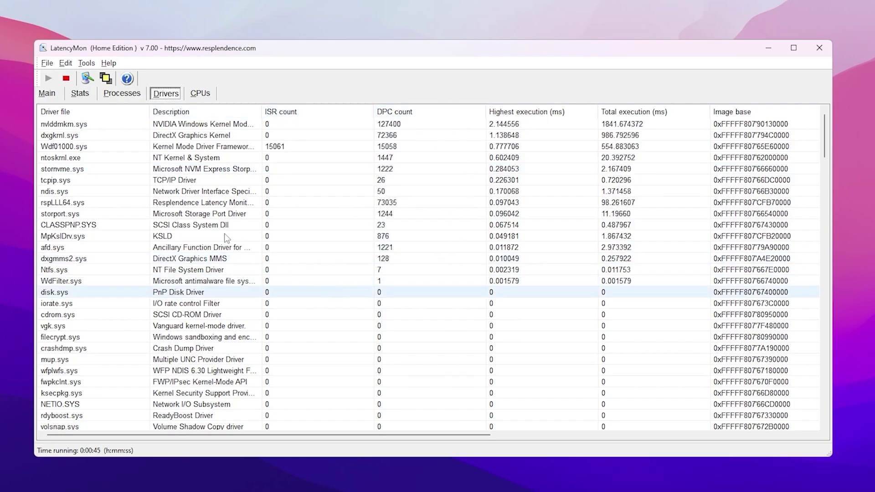
click(80, 95)
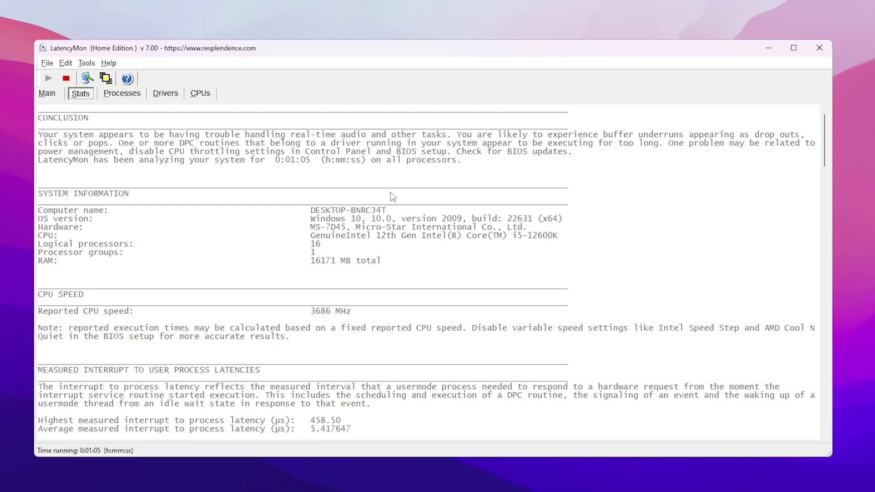
click(770, 50)
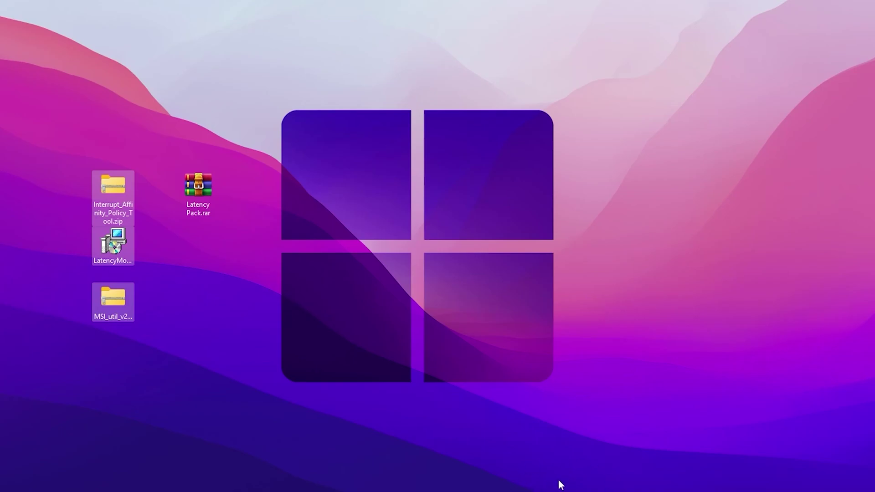
Step: Extract MSI_util_v2.exe from MSI_util_v2.zip to the desktop and run it as administrator
click(93, 299)
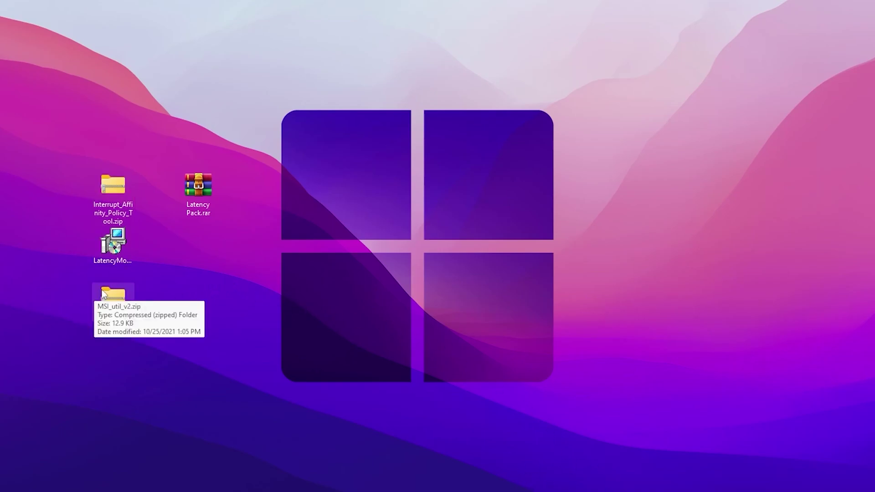
double_click(108, 296)
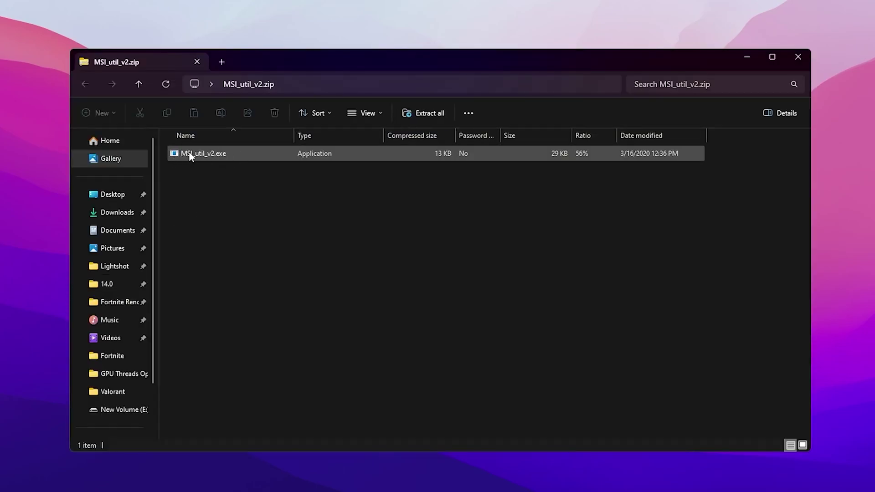
drag(221, 154, 23, 187)
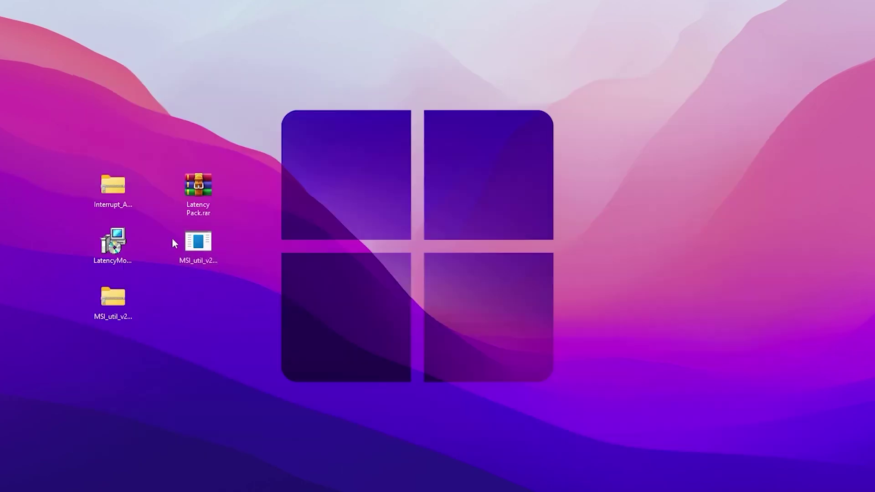
right_click(195, 246)
click(266, 59)
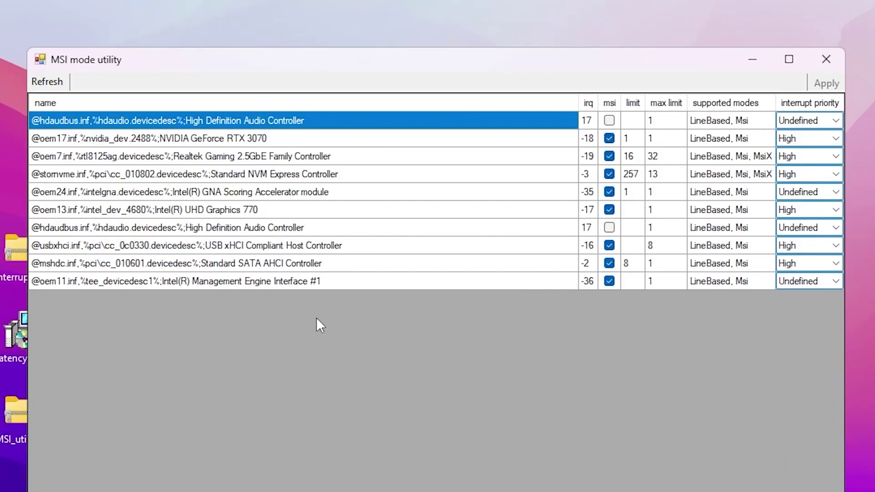
Step: Set the NVIDIA GeForce RTX 3070 to MSI mode with High priority, then close the utility
click(86, 140)
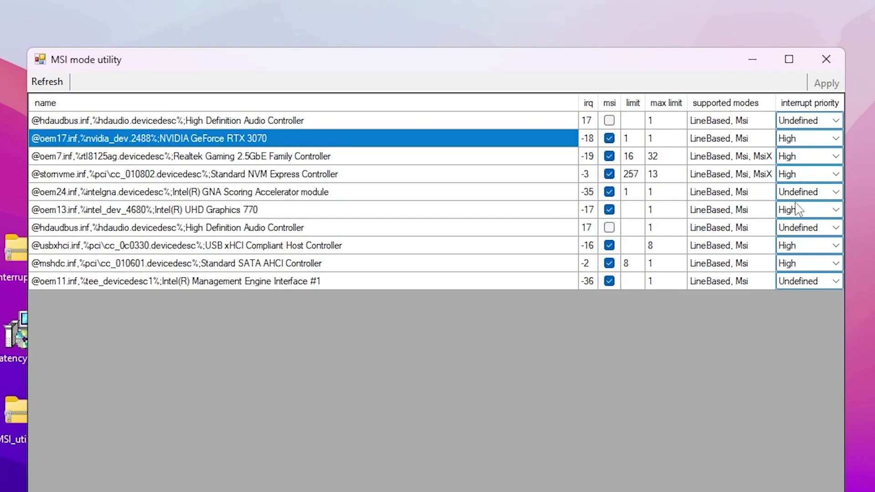
click(839, 60)
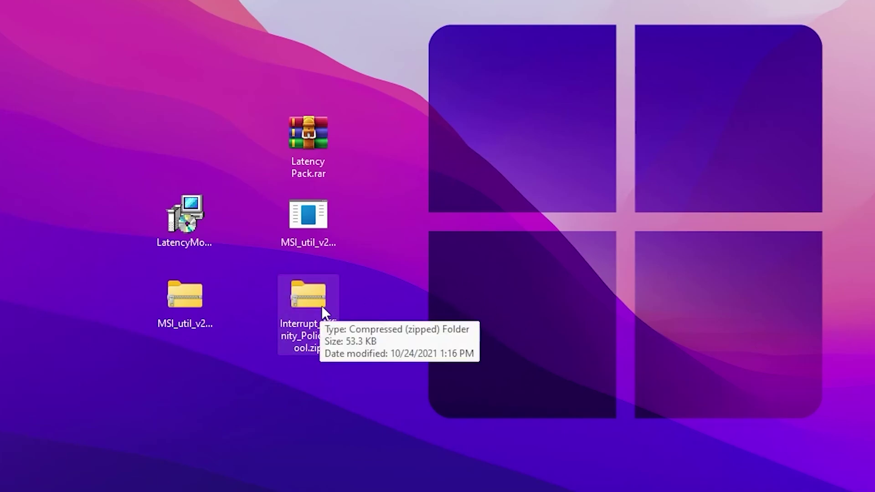
Step: Copy the three intPolicy programs from Interrupt_Affinity_Policy_Tool.zip onto the desktop
double_click(300, 292)
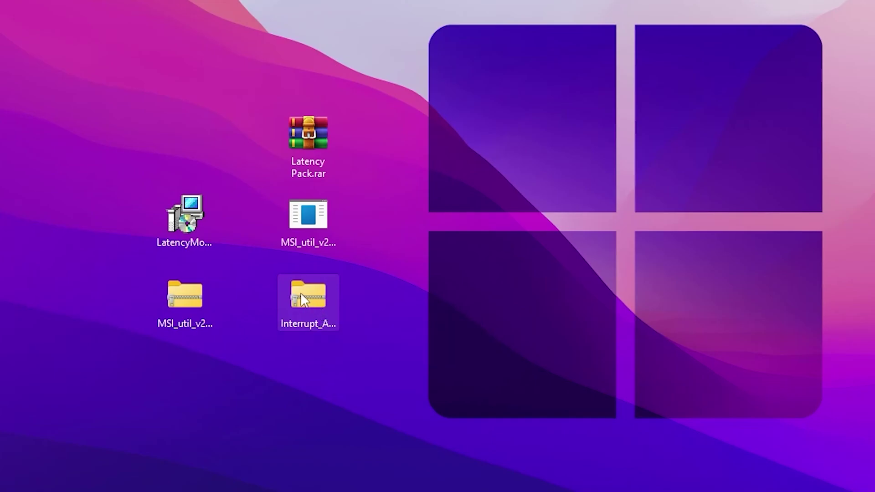
drag(324, 192, 337, 91)
drag(414, 130, 34, 152)
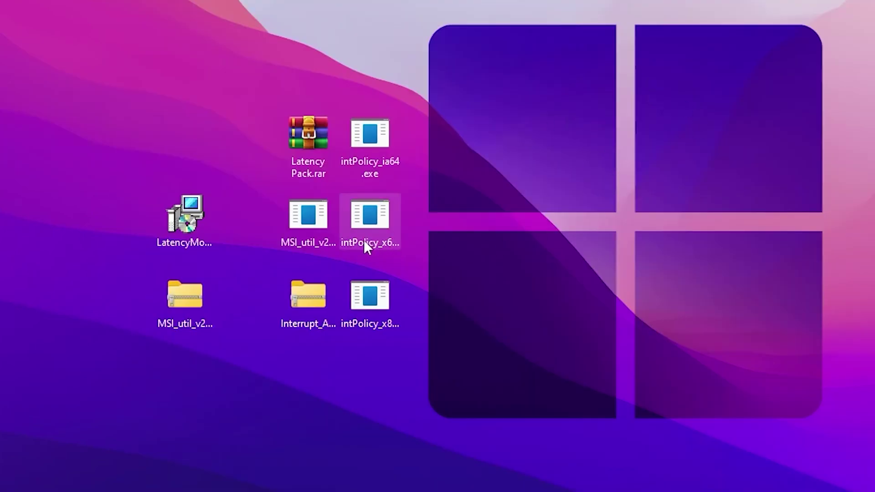
Step: Run intPolicy_x64.exe as administrator and approve the permission prompt
click(364, 242)
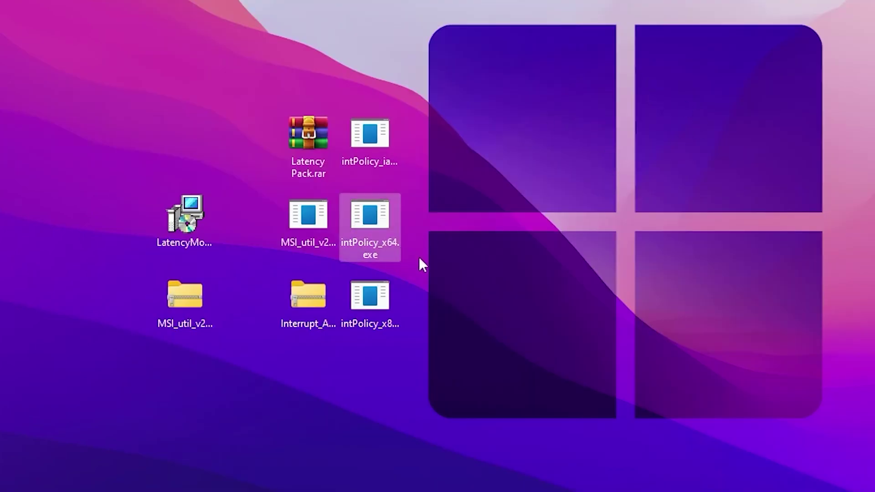
right_click(370, 218)
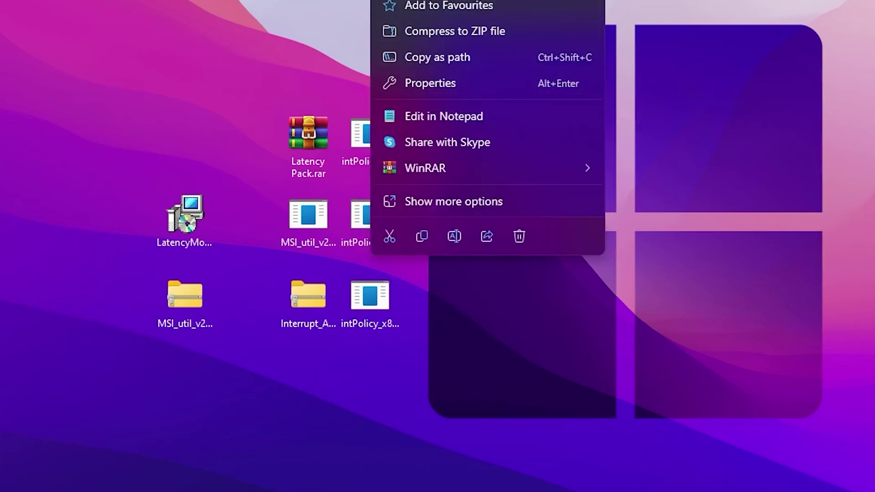
key(Return)
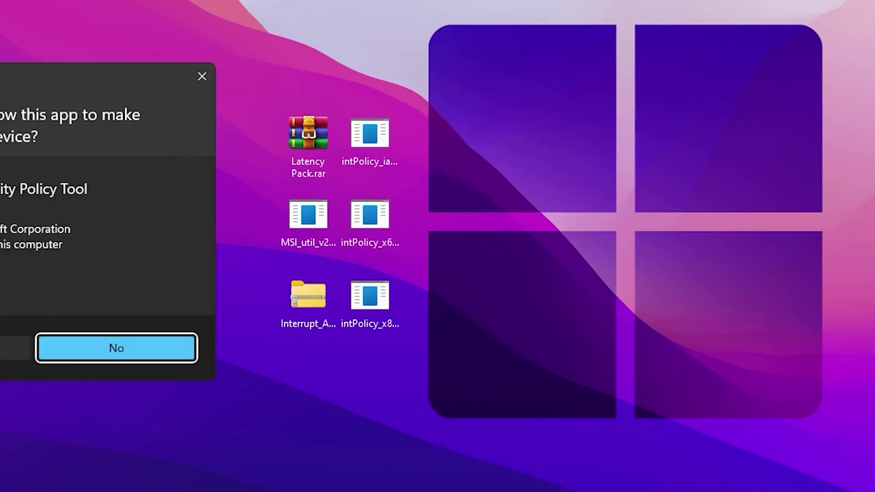
key(alt+y)
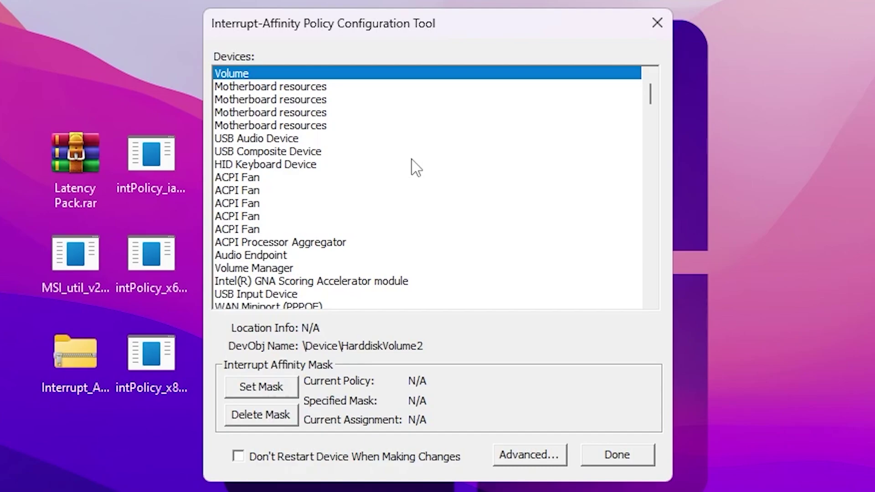
Step: Select the NVIDIA GeForce RTX 3070, dismiss the registry error, and tick only CPU 6 in its affinity mask
key(n)
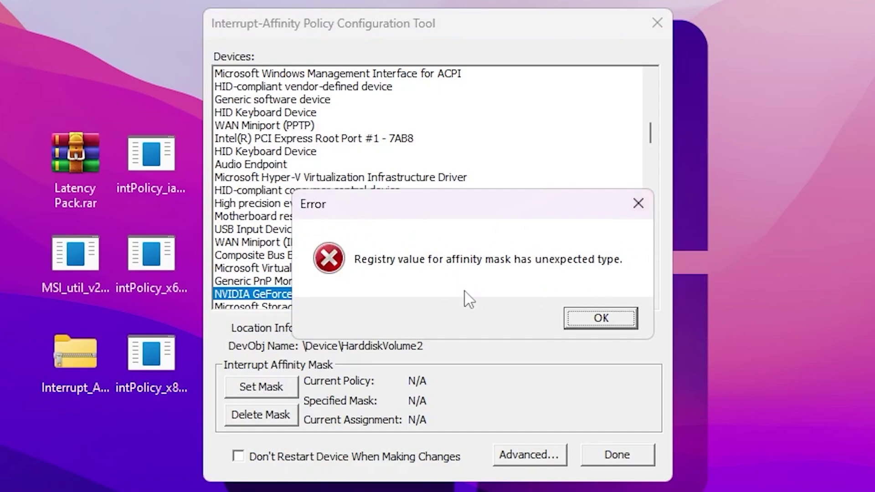
click(599, 318)
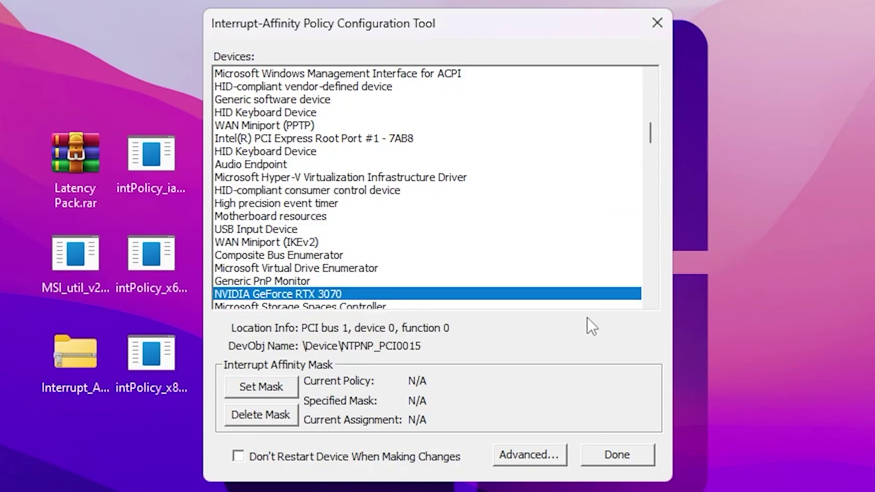
scroll(301, 246, down, 1)
scroll(310, 221, down, 1)
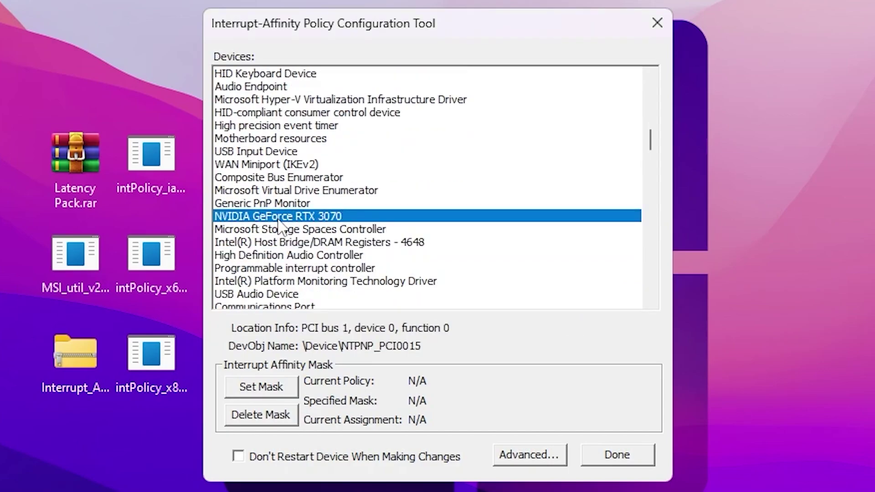
click(261, 387)
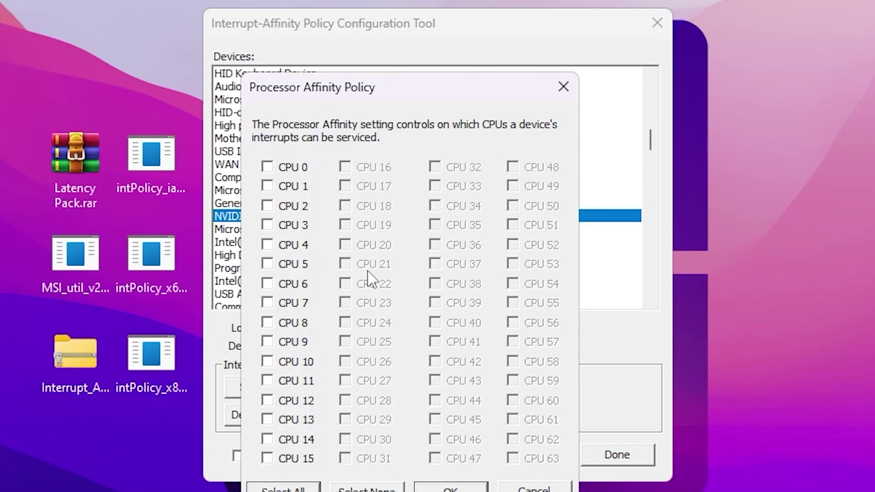
click(265, 285)
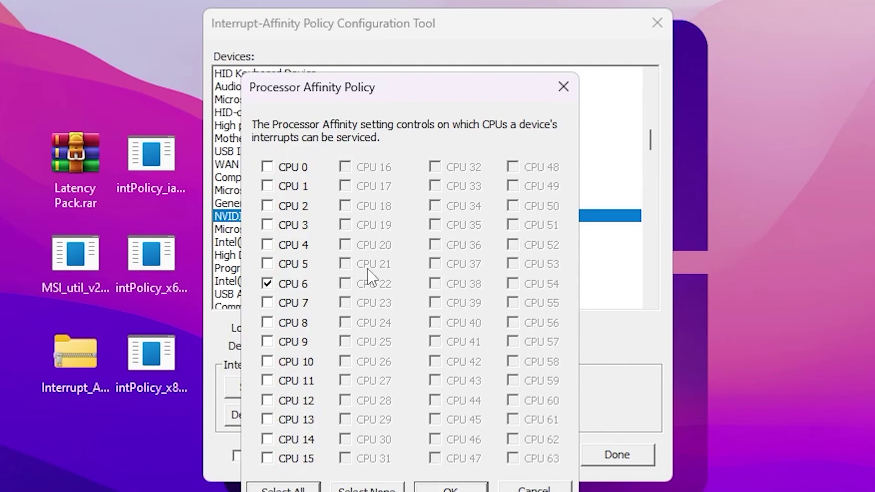
right_click(607, 490)
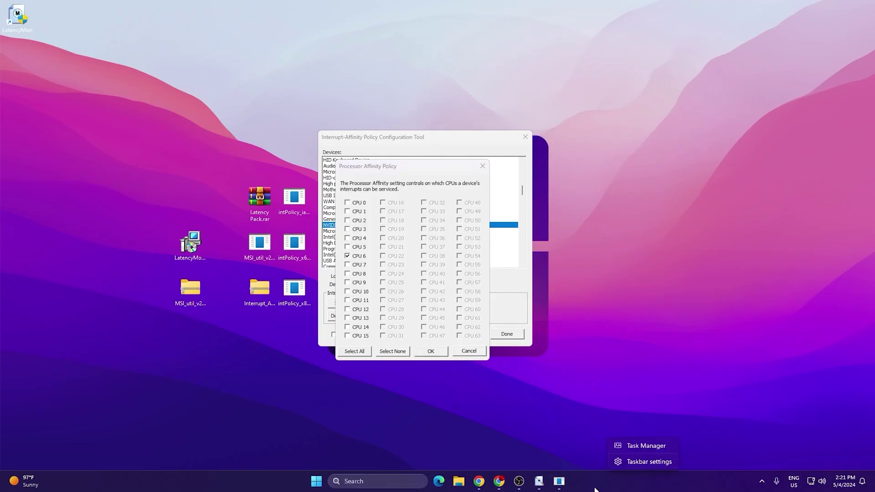
click(641, 447)
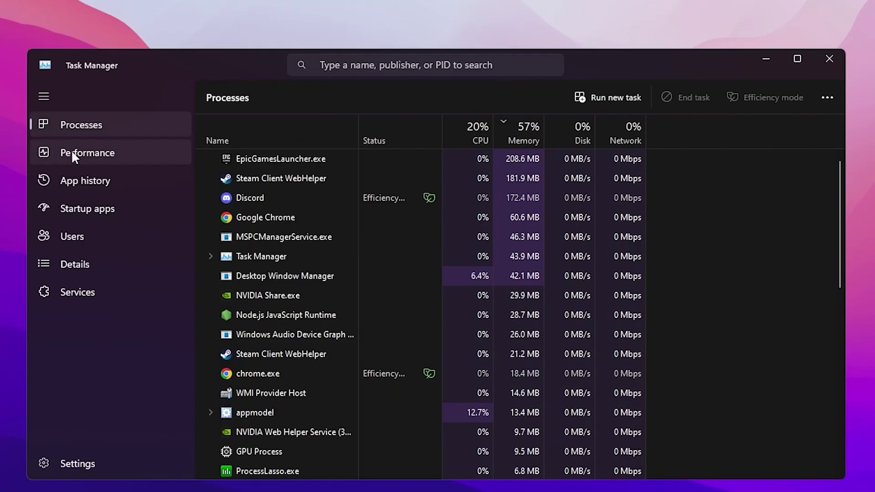
click(74, 155)
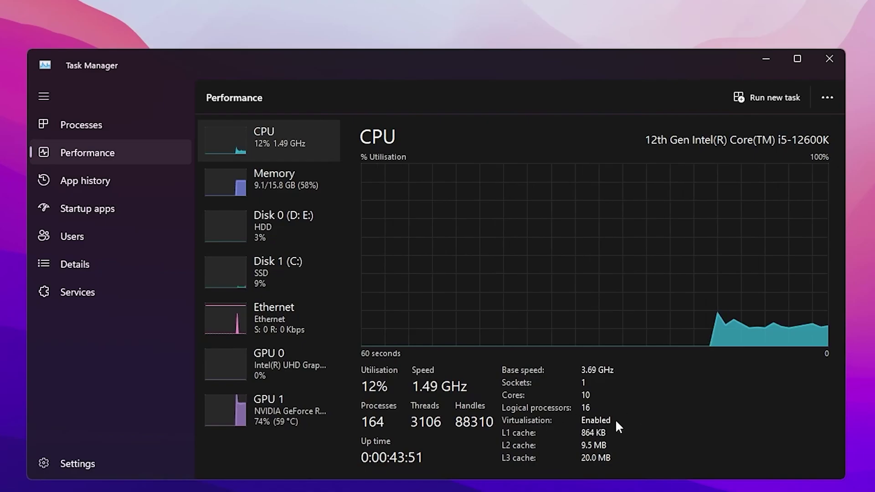
click(829, 59)
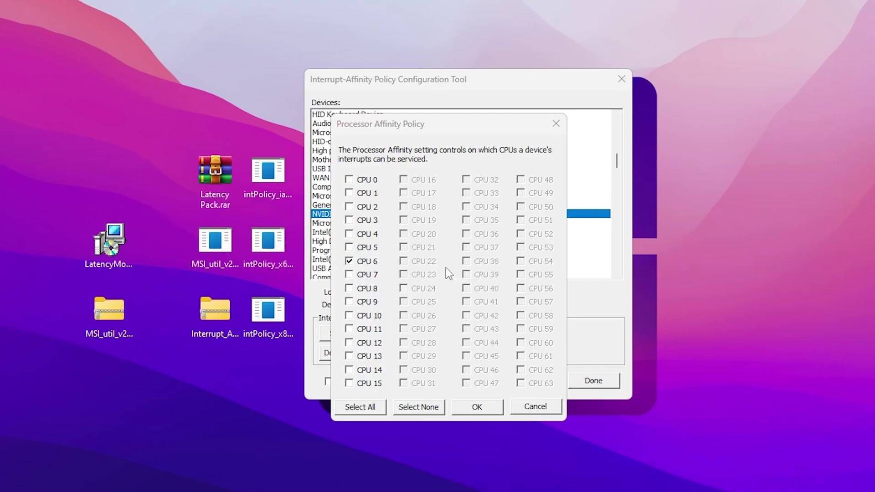
Step: Apply affinity mask 0x40 for CPU 6, restart the GPU, clear the notices and close the tool
click(477, 406)
click(582, 287)
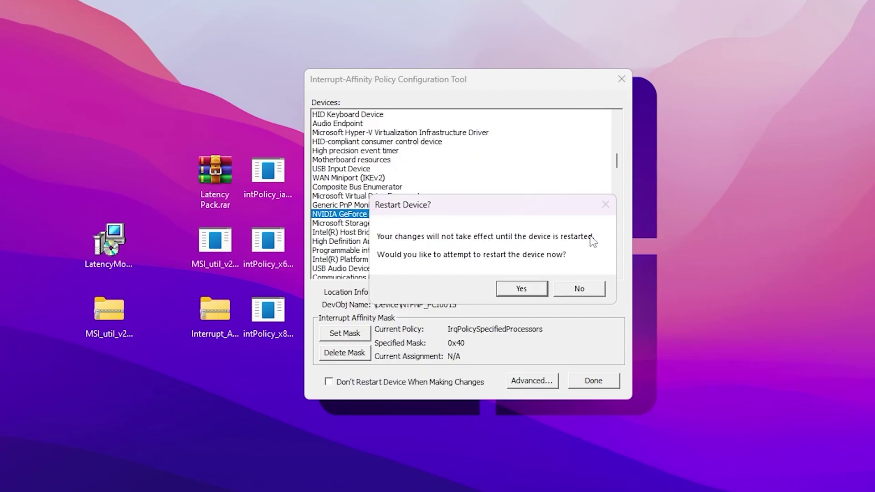
click(521, 290)
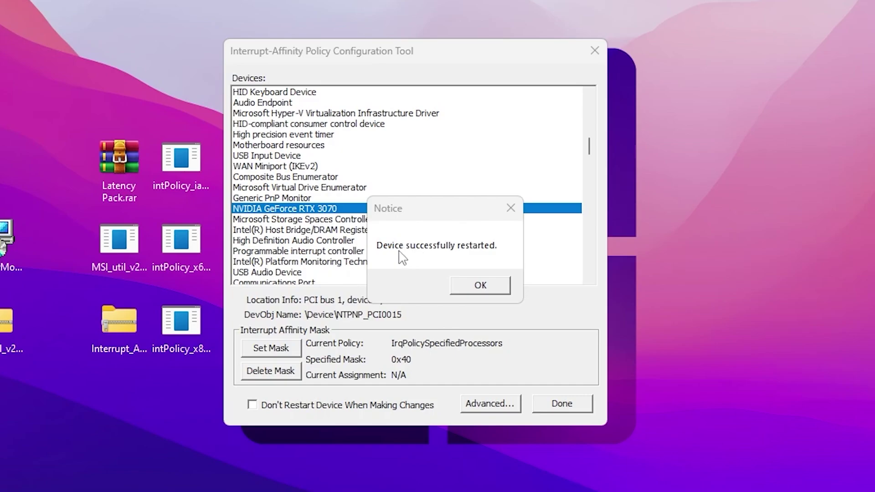
click(460, 294)
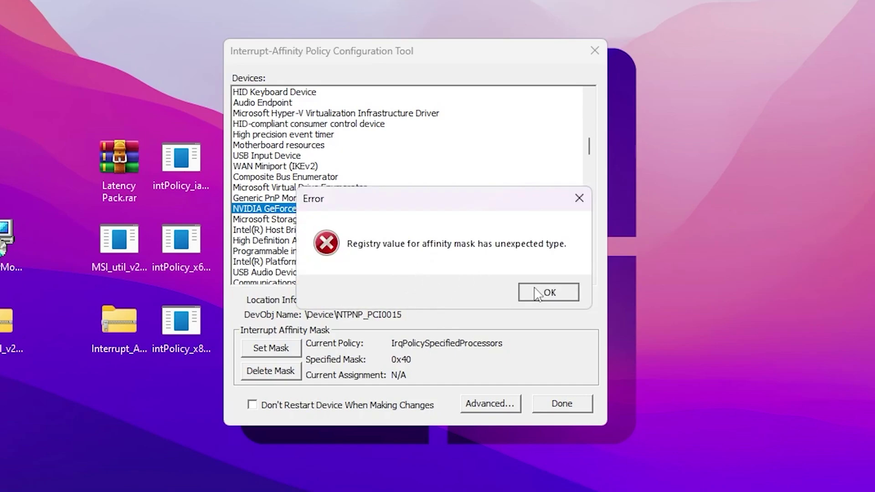
click(535, 294)
click(568, 404)
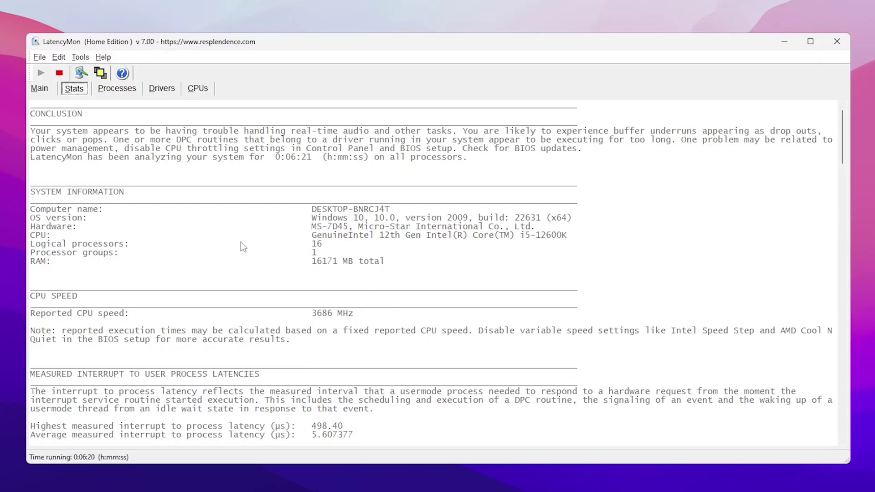
Step: Stop the current monitoring run and start a fresh measurement, now showing 3.60 µs peak latency
click(59, 74)
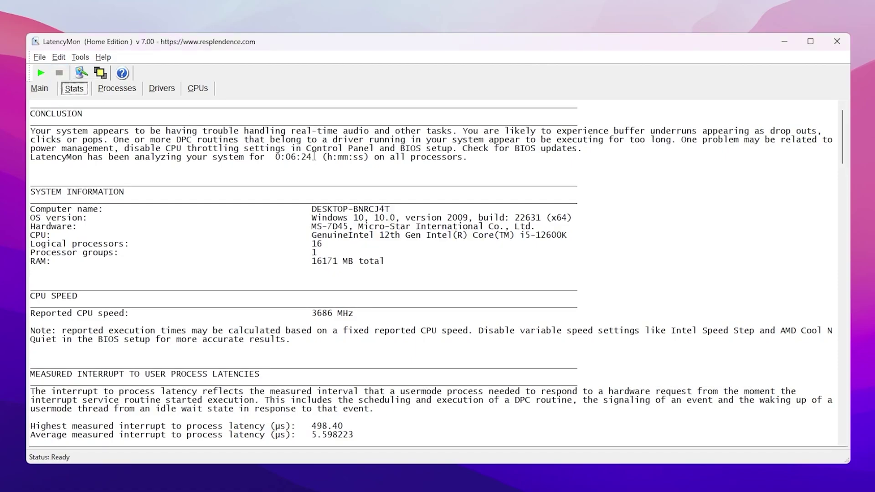
click(41, 73)
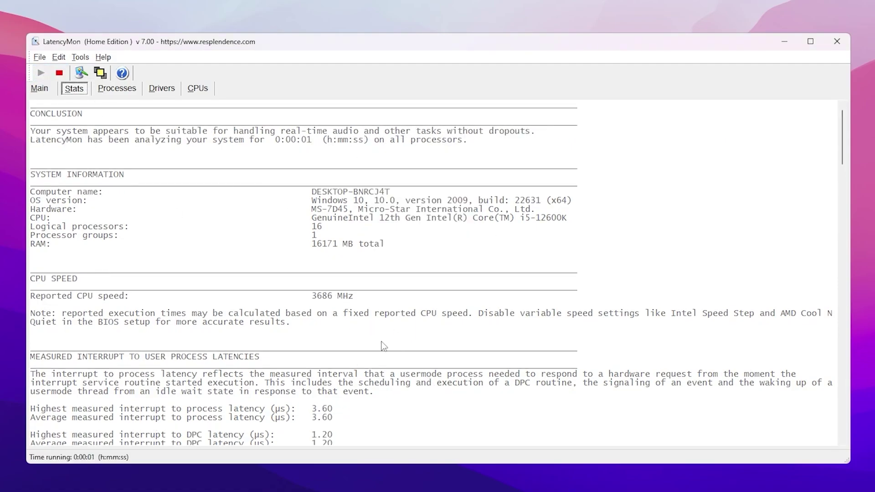